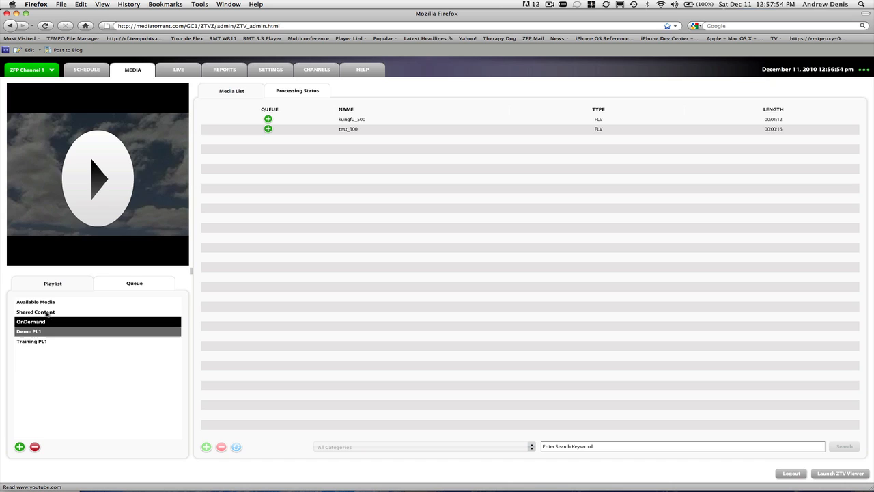
Show the Available Media list and start adding new media to it.
{"action": "left_click", "coordinate": [37, 301]}
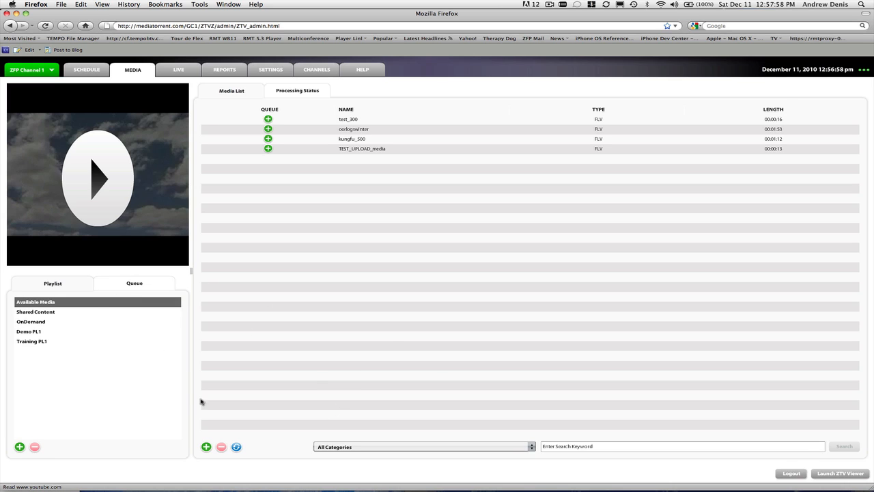
{"action": "left_click", "coordinate": [206, 447]}
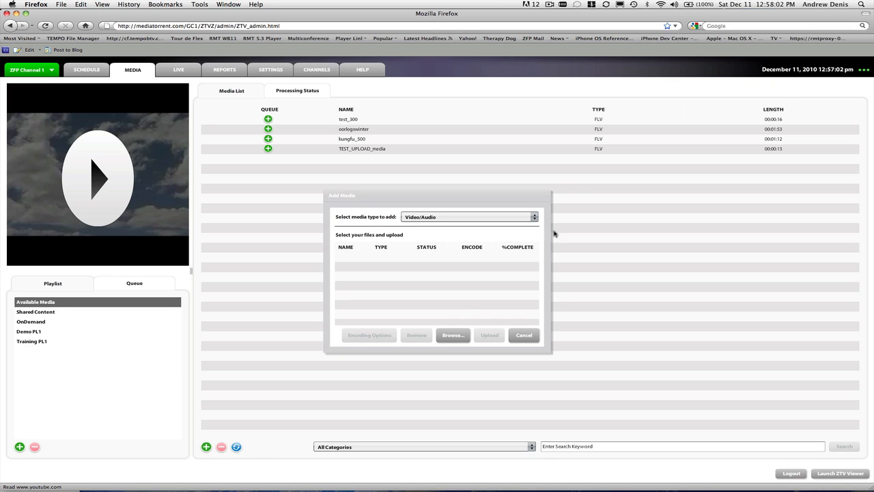
Examine the Image and Youtube media types and the URL entry each one offers for adding media.
{"action": "left_click", "coordinate": [499, 216]}
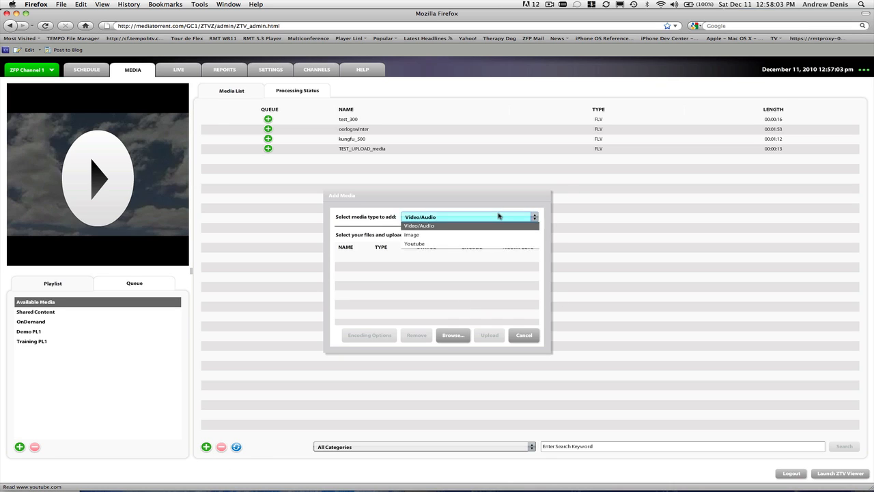
{"action": "left_click", "coordinate": [411, 236]}
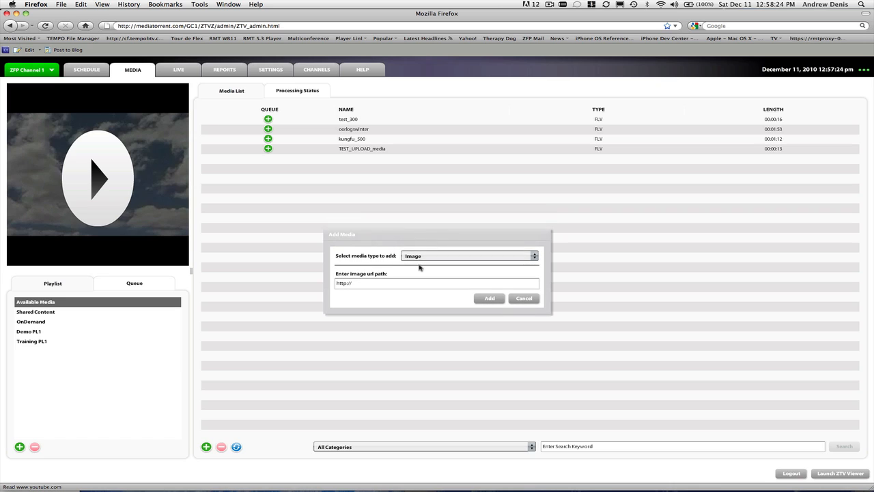
{"action": "left_click", "coordinate": [424, 257]}
{"action": "left_click", "coordinate": [413, 283]}
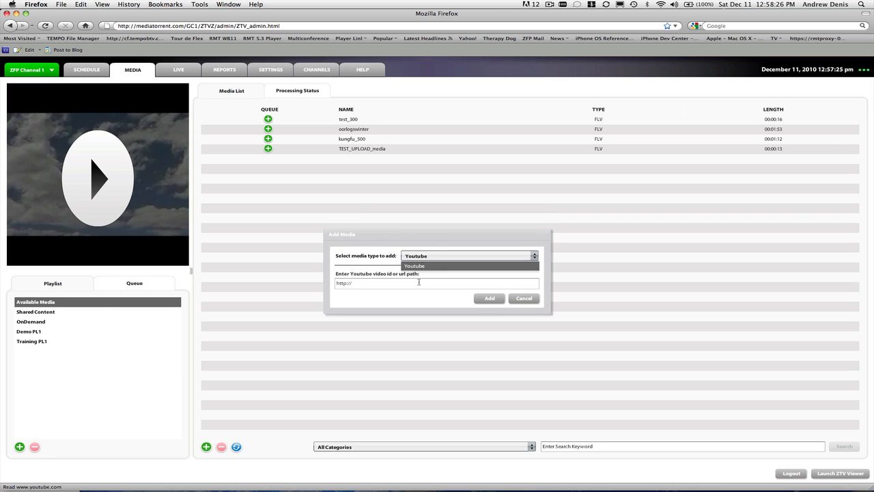
{"action": "left_click", "coordinate": [364, 283]}
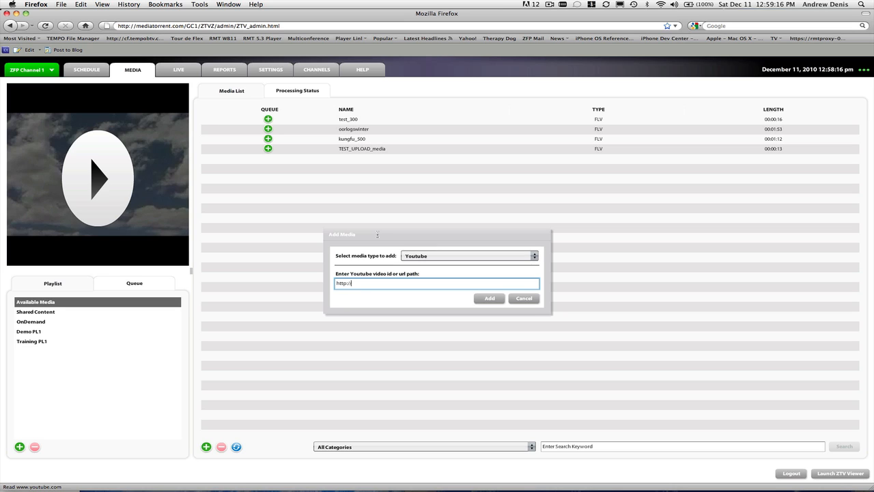
{"action": "left_click", "coordinate": [463, 255]}
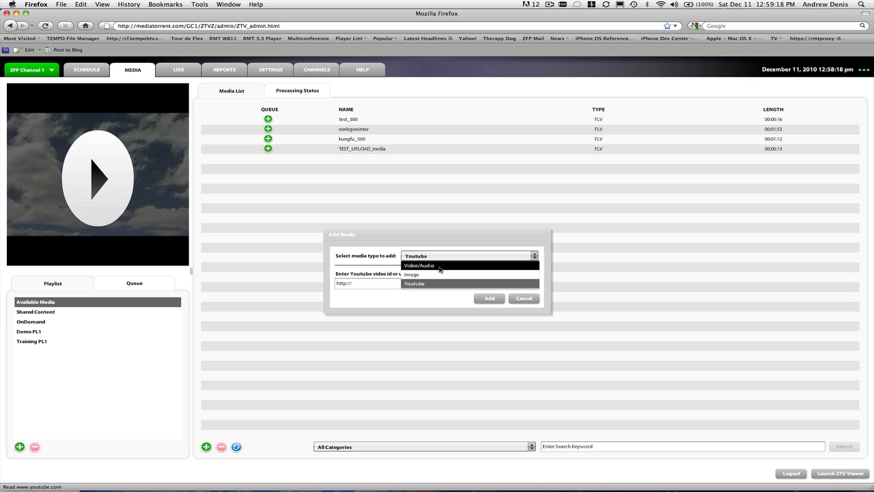
{"action": "left_click", "coordinate": [431, 274]}
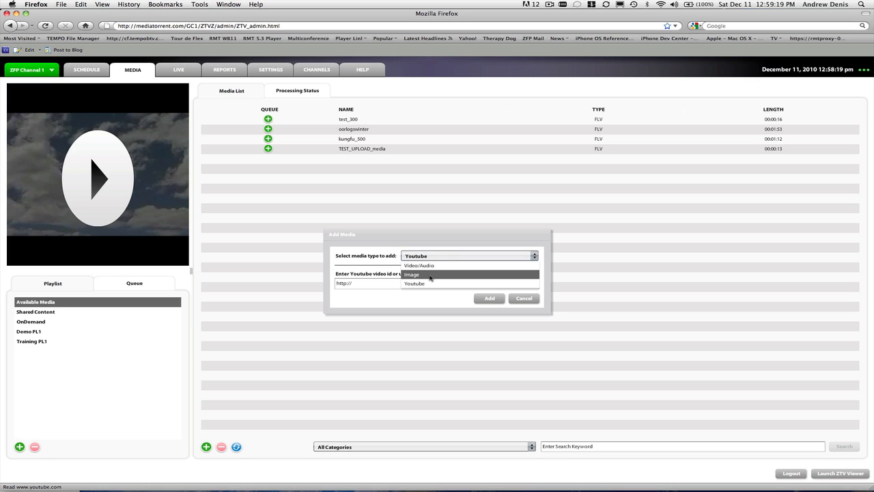
{"action": "left_click", "coordinate": [373, 286]}
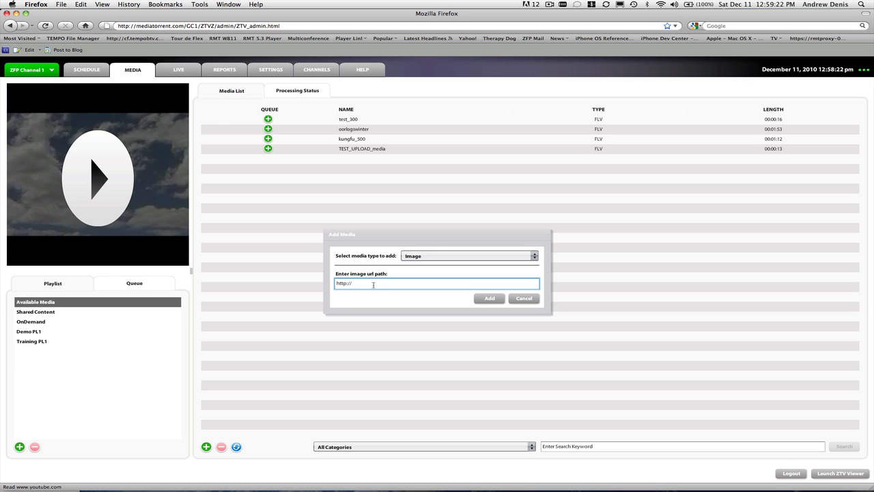
{"action": "left_click_drag", "start_coordinate": [362, 283], "coordinate": [324, 283]}
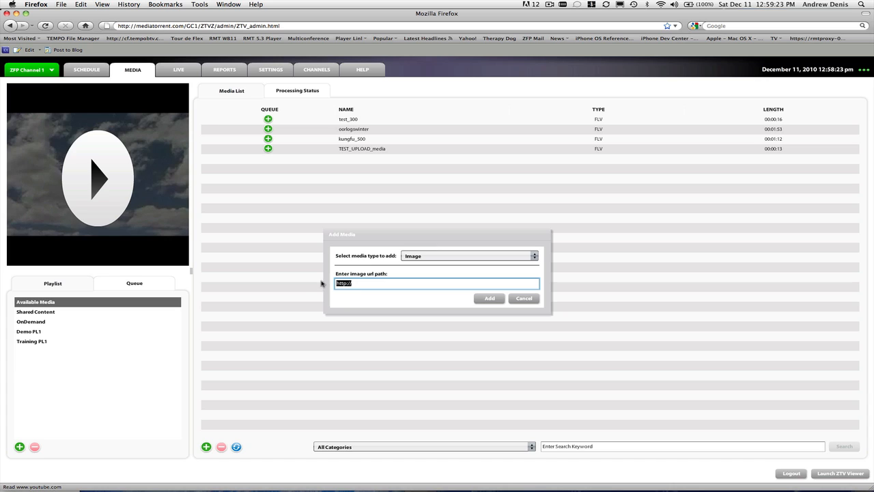
{"action": "left_click", "coordinate": [362, 283]}
Set the media type to Video/Audio and choose TEST_UPLOAD_media.mp4 from the Videos for Uploading folder on the Desktop.
{"action": "left_click", "coordinate": [425, 256]}
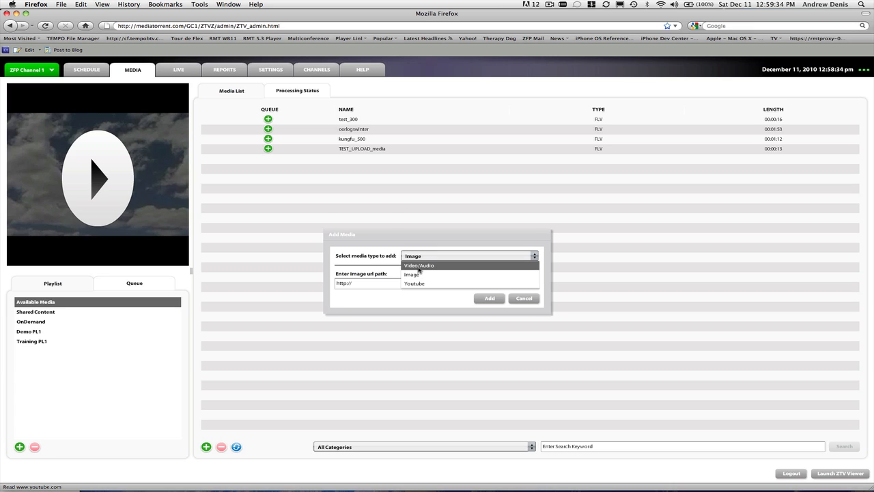
{"action": "left_click", "coordinate": [418, 267]}
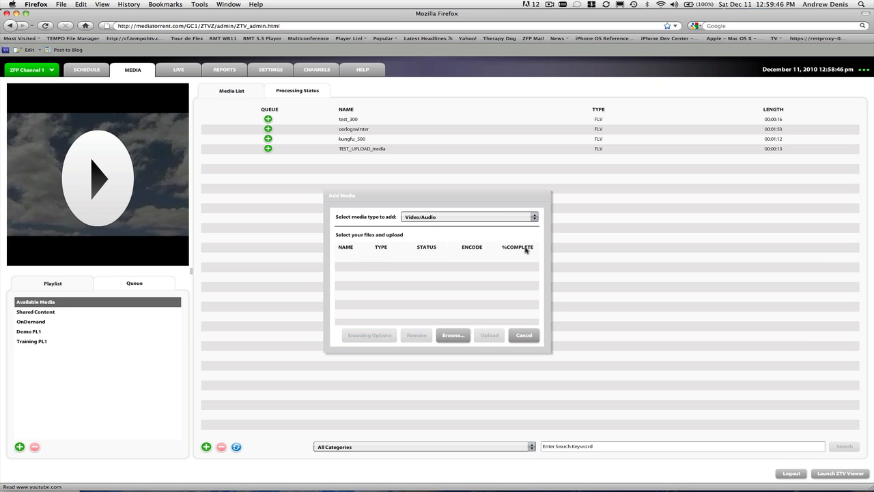
{"action": "left_click", "coordinate": [453, 335]}
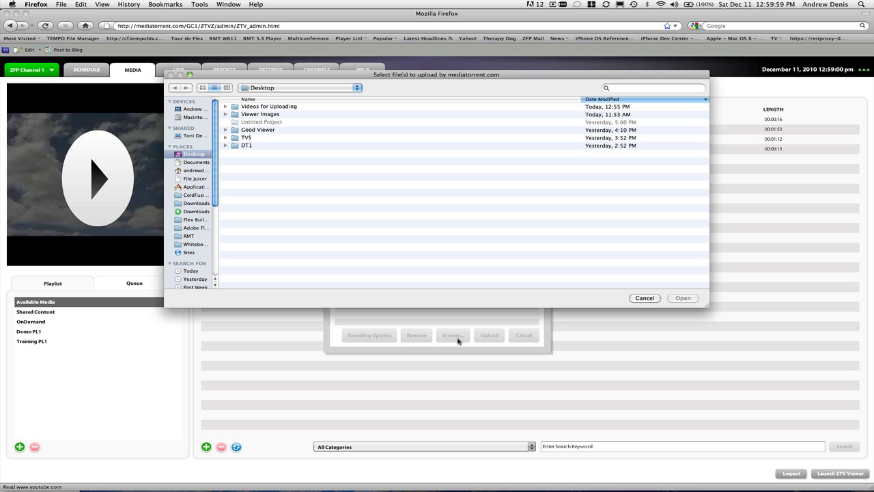
{"action": "double_click", "coordinate": [269, 108]}
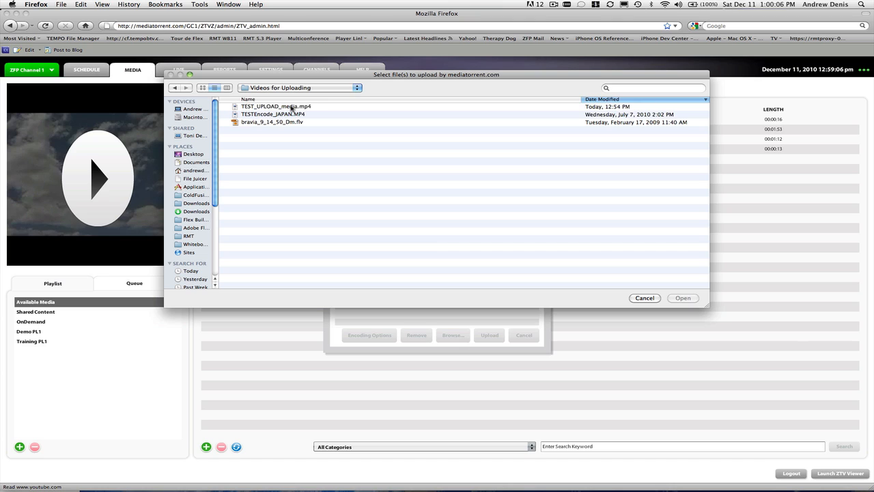
{"action": "left_click", "coordinate": [292, 107]}
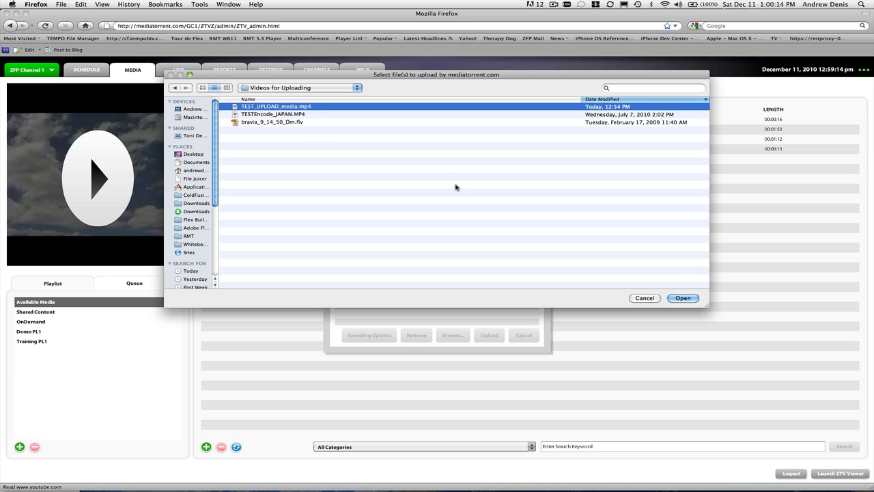
{"action": "left_click", "coordinate": [691, 298]}
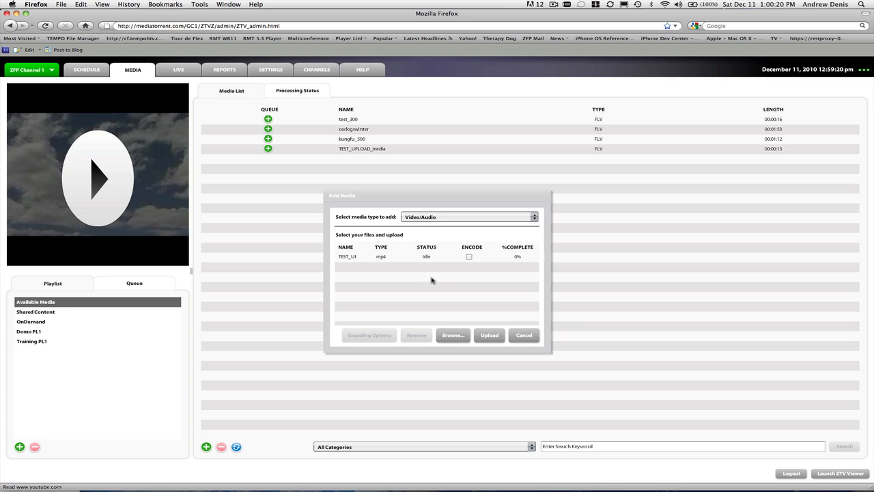
Enable encoding for TEST_UPLOAD_media.mp4 at 512 Kbps and 1 Mbps, upload it, and close the Add Media dialog.
{"action": "left_click", "coordinate": [469, 257]}
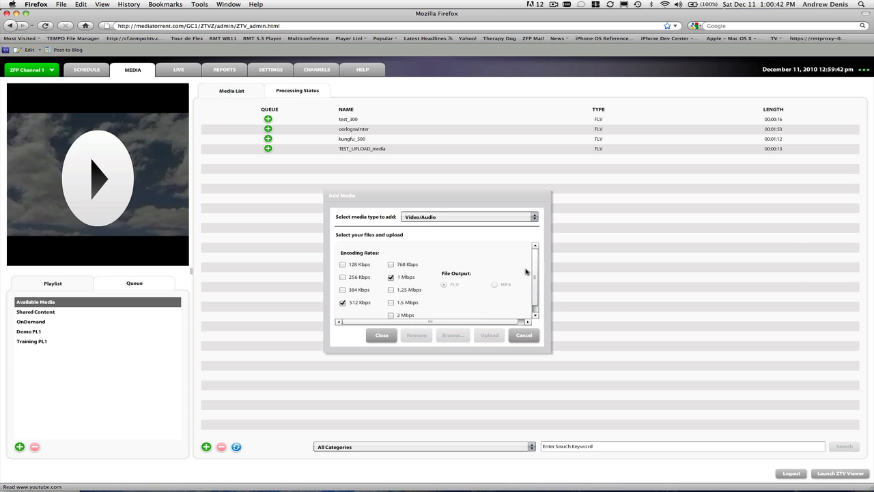
{"action": "left_click", "coordinate": [382, 336]}
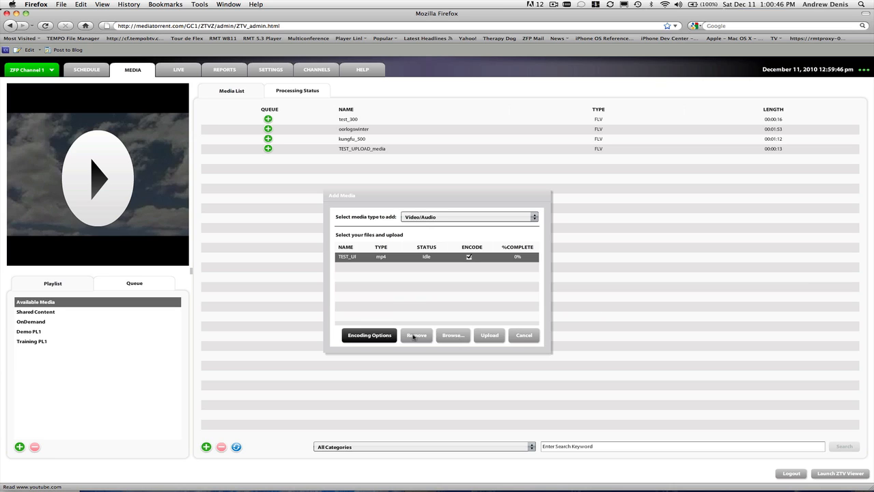
{"action": "left_click", "coordinate": [490, 336]}
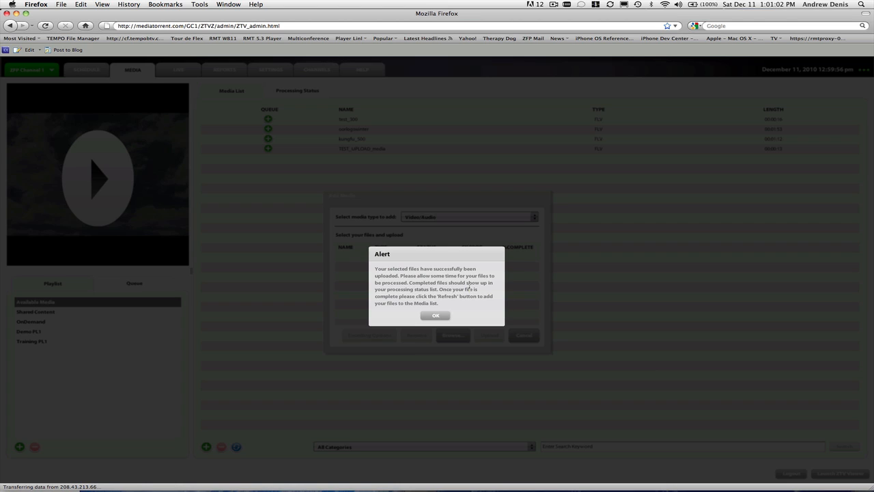
{"action": "left_click", "coordinate": [435, 315]}
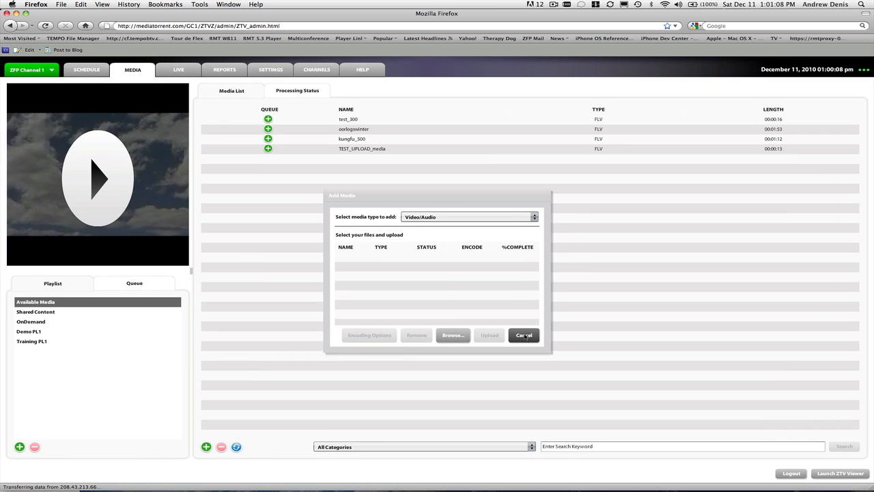
{"action": "left_click", "coordinate": [524, 335]}
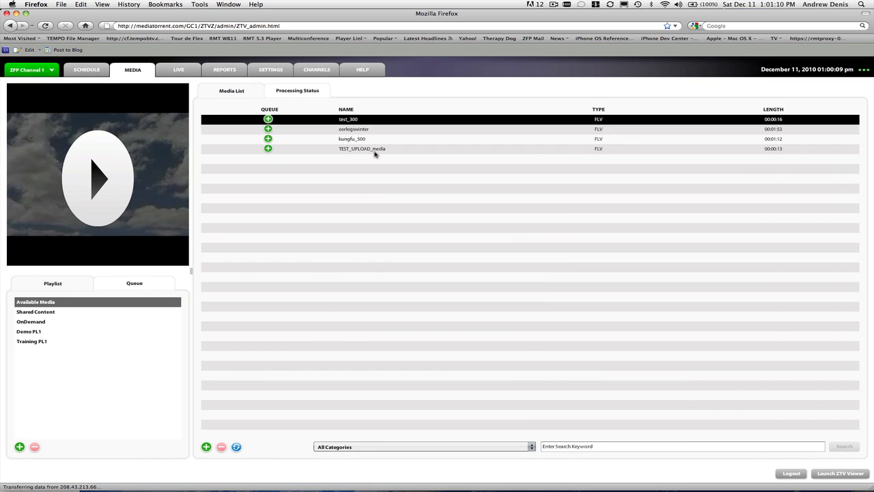
Check the processing status of the newly uploaded TEST_UPLOAD_media encodes and return to the media list.
{"action": "left_click", "coordinate": [298, 93]}
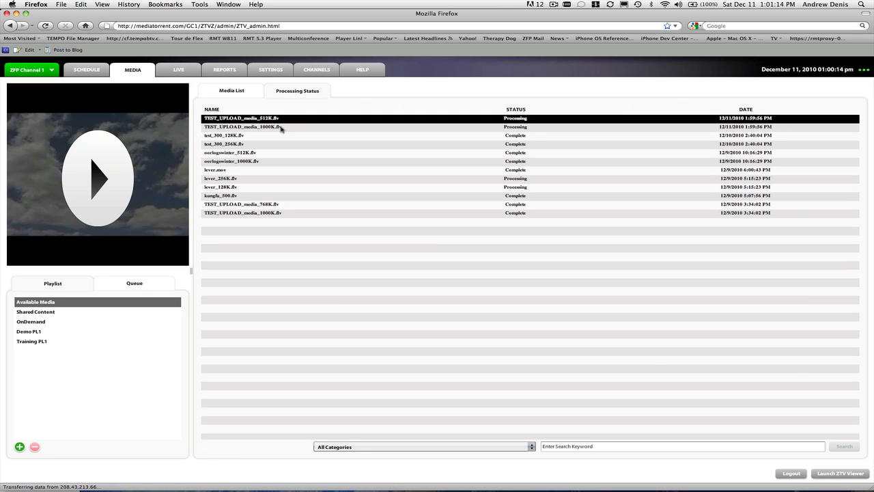
{"action": "left_click", "coordinate": [280, 127]}
{"action": "left_click", "coordinate": [462, 138]}
{"action": "left_click", "coordinate": [537, 128]}
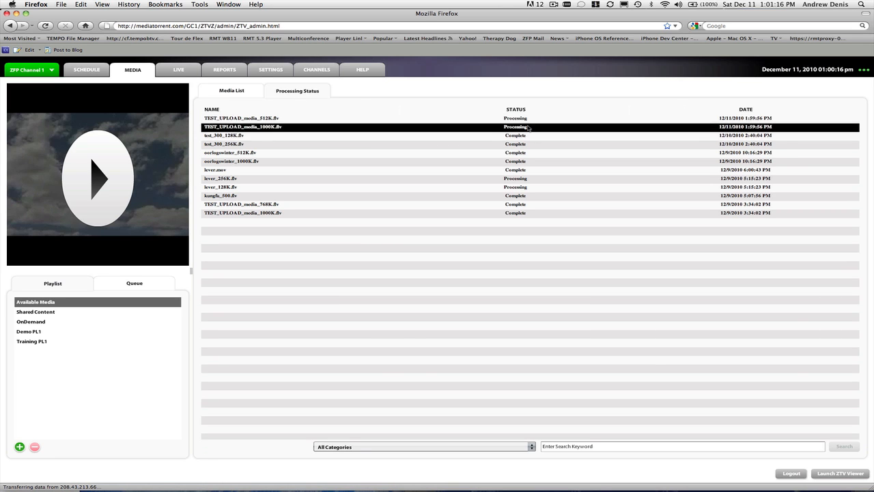
{"action": "left_click", "coordinate": [517, 128]}
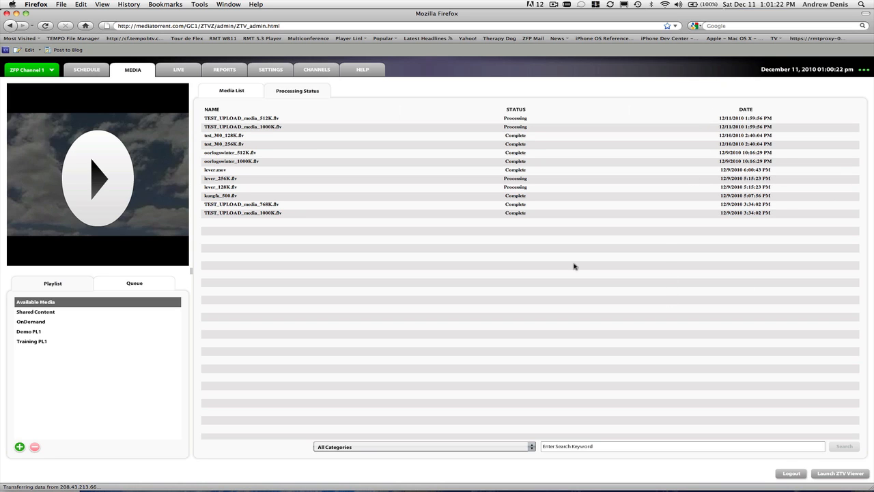
{"action": "left_click", "coordinate": [216, 93]}
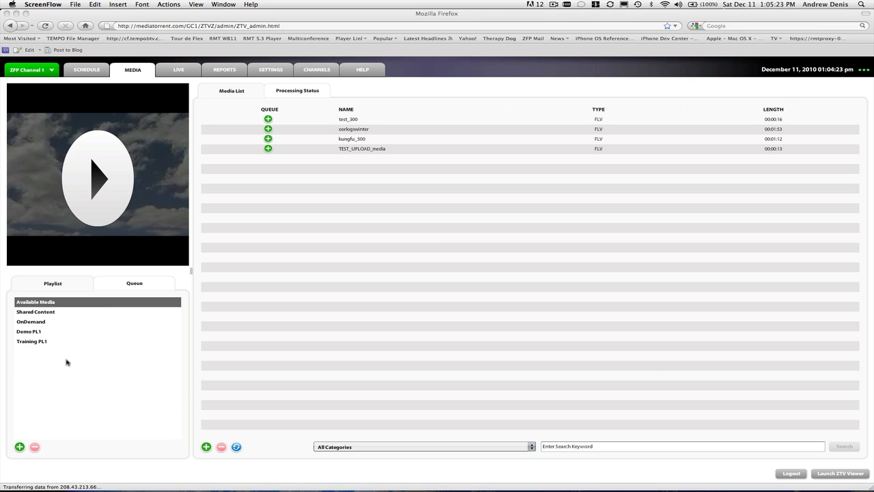
View the contents of the Demo PL1 playlist and return to Available Media.
{"action": "left_click", "coordinate": [29, 316]}
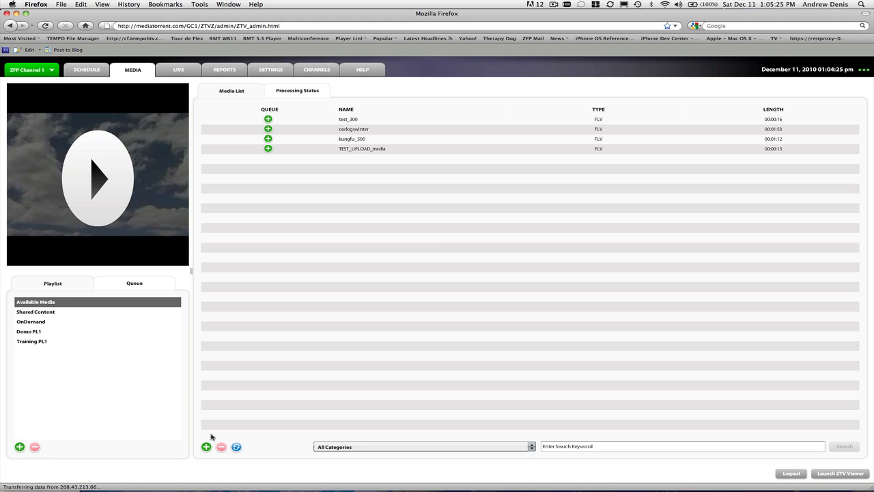
{"action": "left_click", "coordinate": [88, 332]}
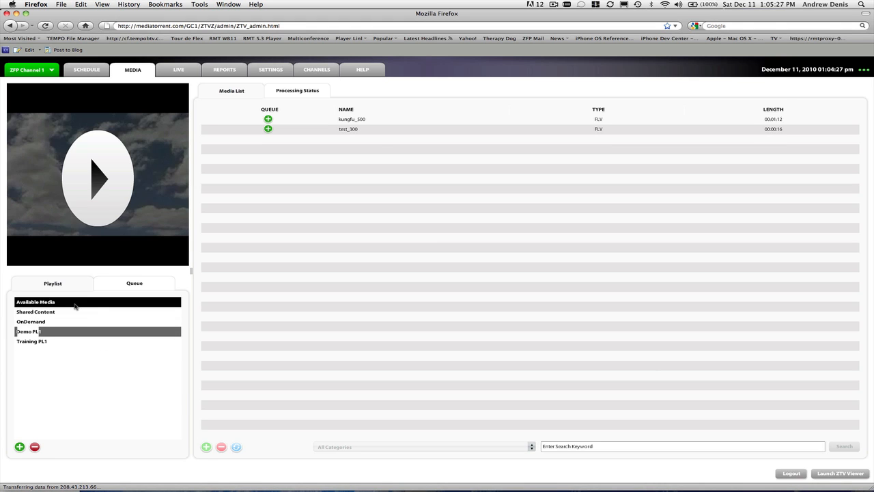
{"action": "left_click", "coordinate": [75, 305]}
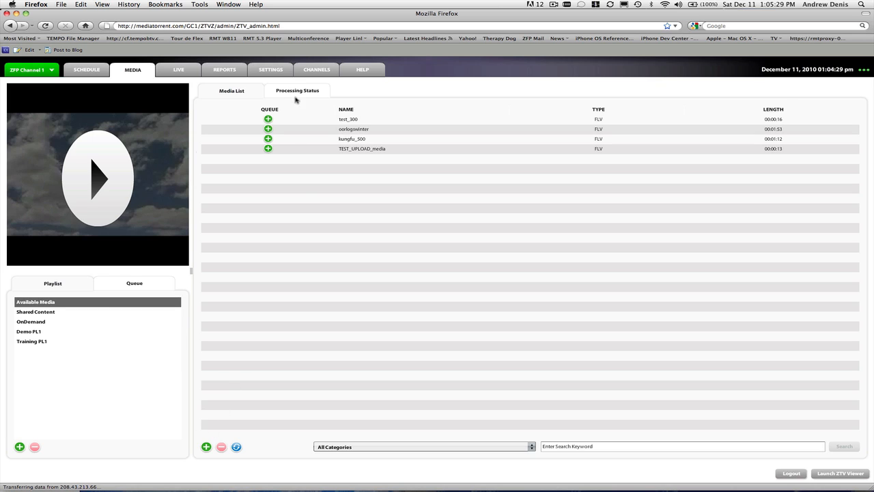
Start adding another Video/Audio item and choose bravia_9_14_50_Dm.flv from the Videos for Uploading folder.
{"action": "left_click", "coordinate": [206, 447]}
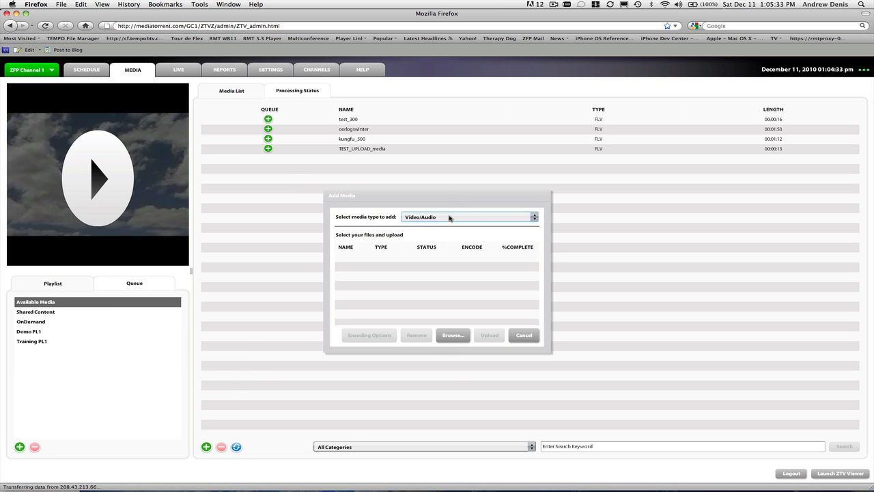
{"action": "left_click", "coordinate": [453, 336]}
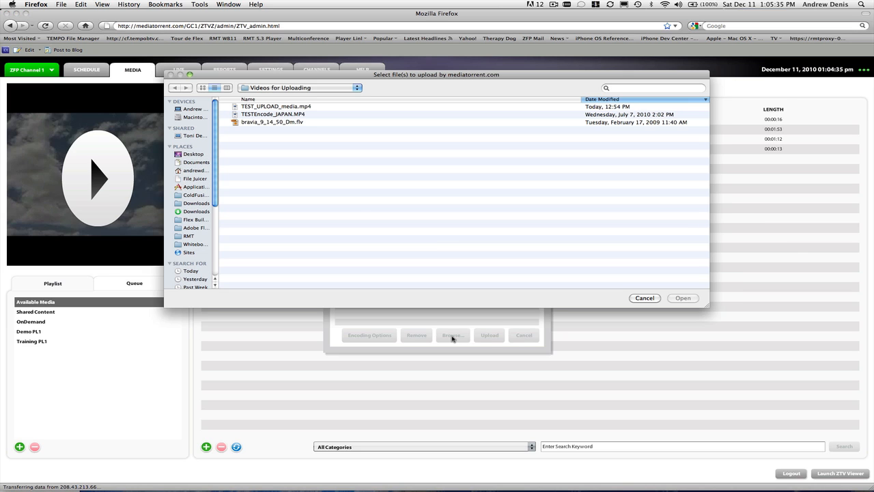
{"action": "left_click", "coordinate": [298, 122]}
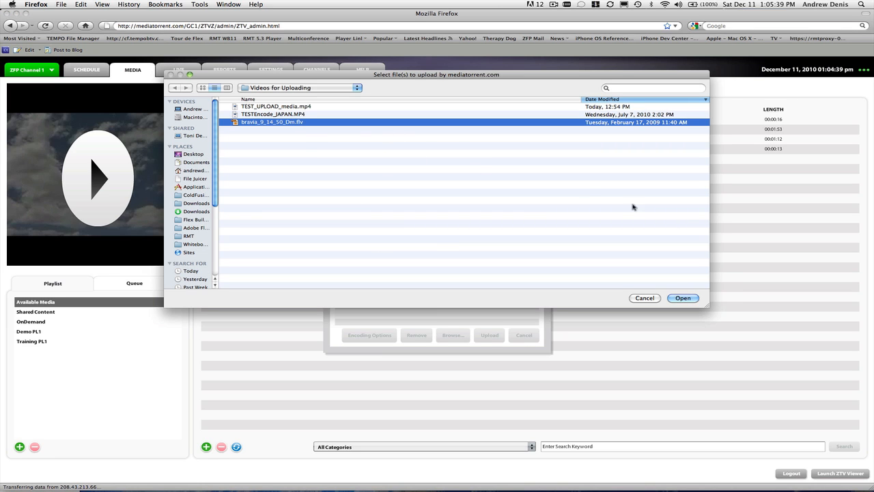
{"action": "left_click", "coordinate": [681, 298]}
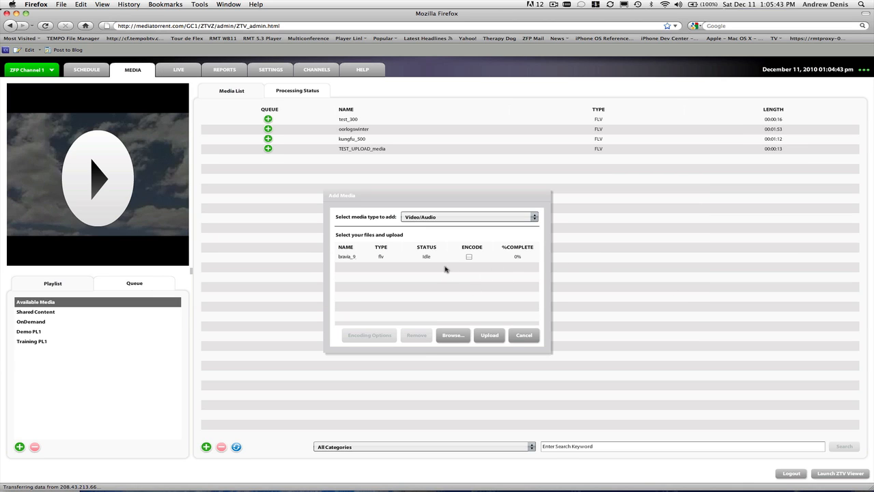
Look over the encoding options for bravia_9_14_50_Dm.flv and upload the file without encoding.
{"action": "left_click", "coordinate": [433, 255]}
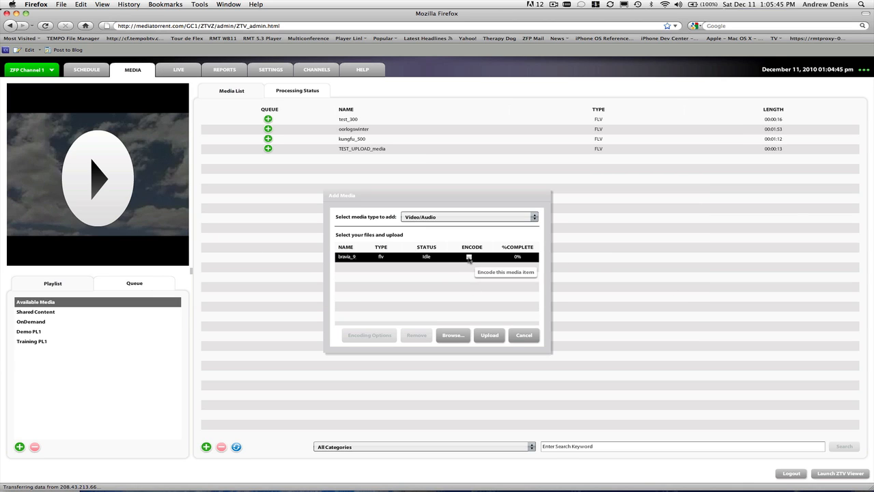
{"action": "left_click", "coordinate": [469, 257]}
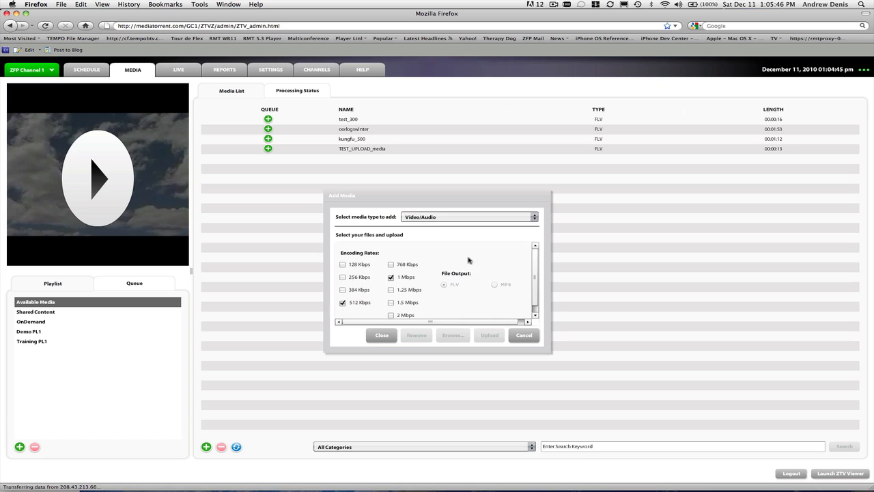
{"action": "left_click", "coordinate": [382, 335]}
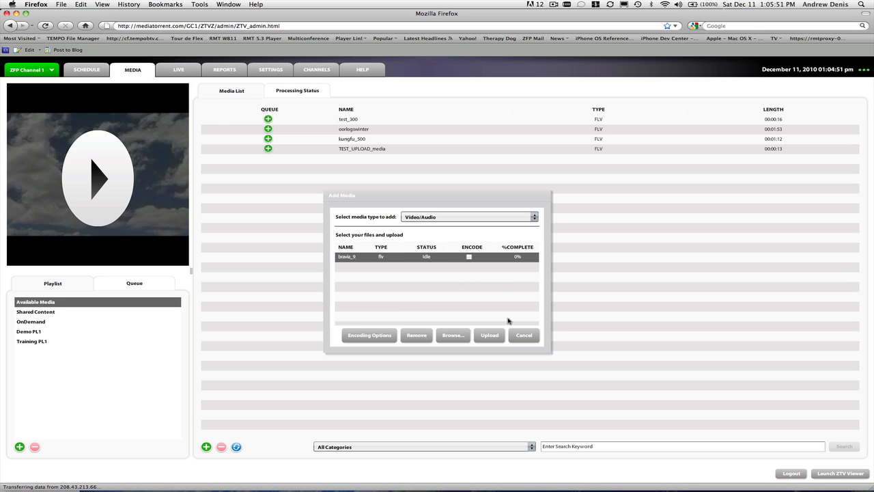
{"action": "left_click", "coordinate": [487, 335]}
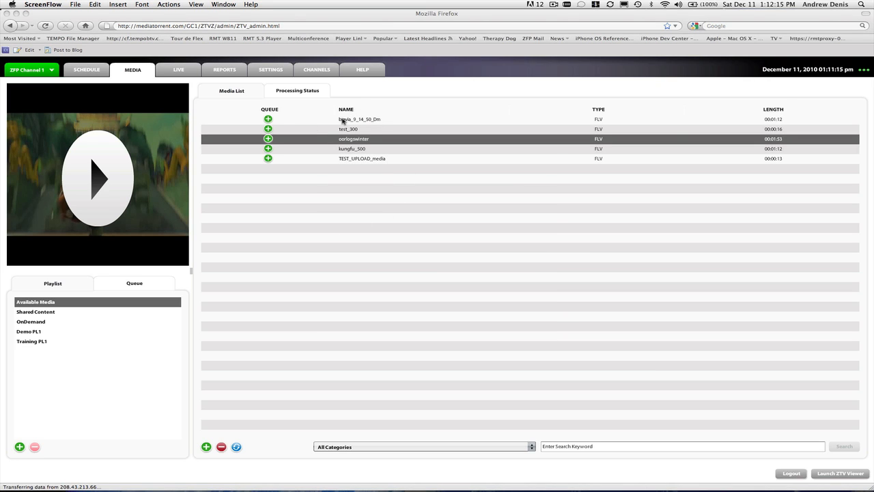
Preview the bravia_9_14_50_Dm video in the media list and add it to a playlist.
{"action": "left_click", "coordinate": [342, 121]}
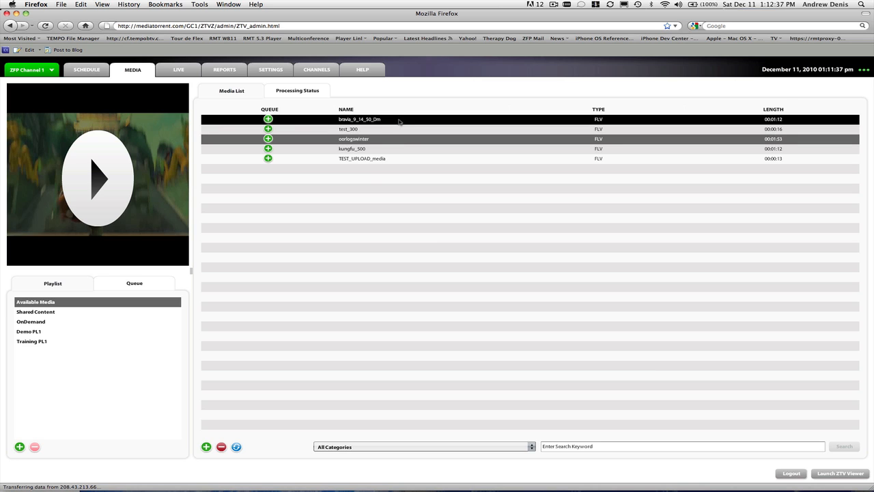
{"action": "left_click", "coordinate": [373, 120]}
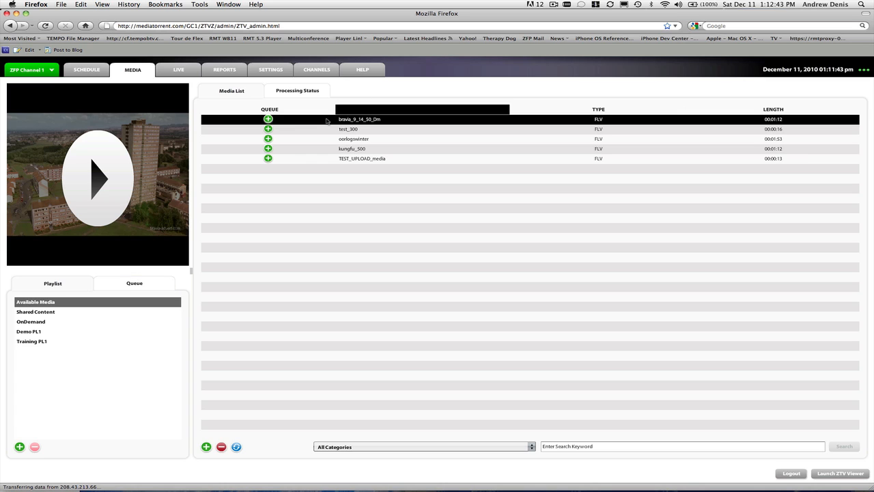
{"action": "left_click_drag", "start_coordinate": [327, 121], "coordinate": [115, 385]}
{"action": "left_click", "coordinate": [132, 398]}
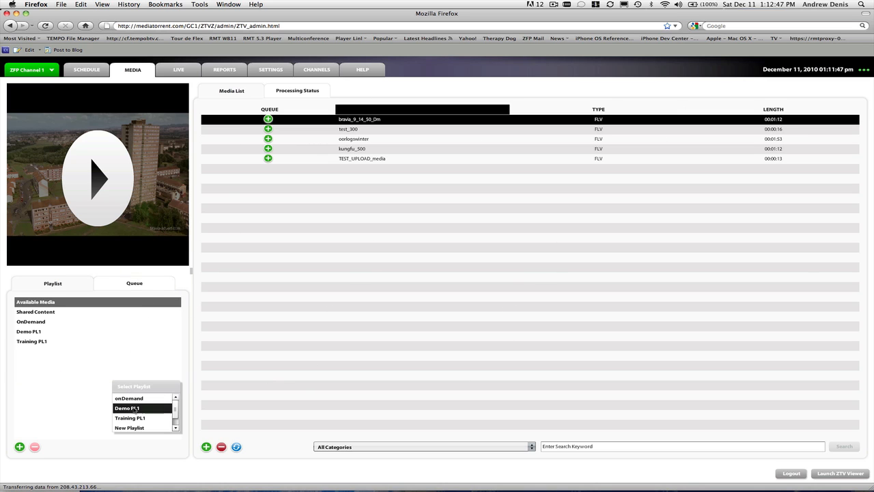